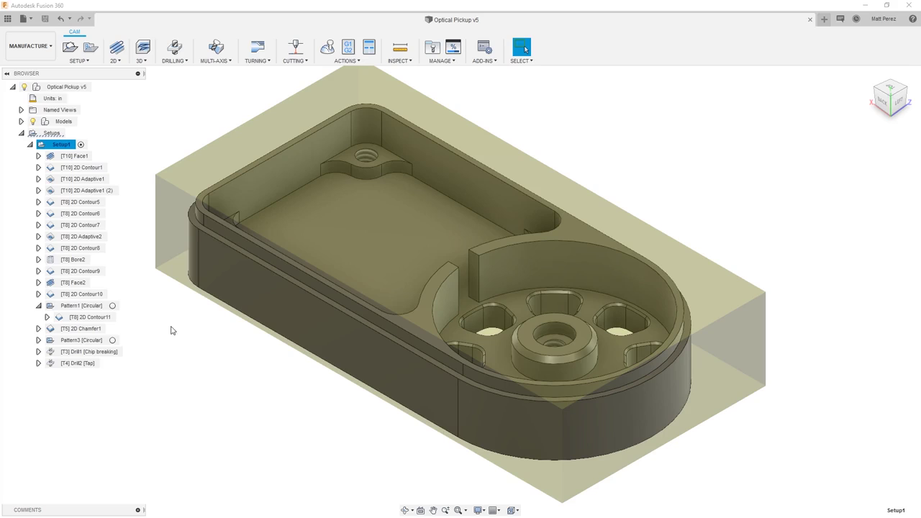
Step: Generate a setup sheet for Setup1 via Actions > Setup Sheet, saving it to the 02 Dataset folder
{"action": "left_click", "coordinate": [58, 145]}
{"action": "right_click", "coordinate": [51, 146]}
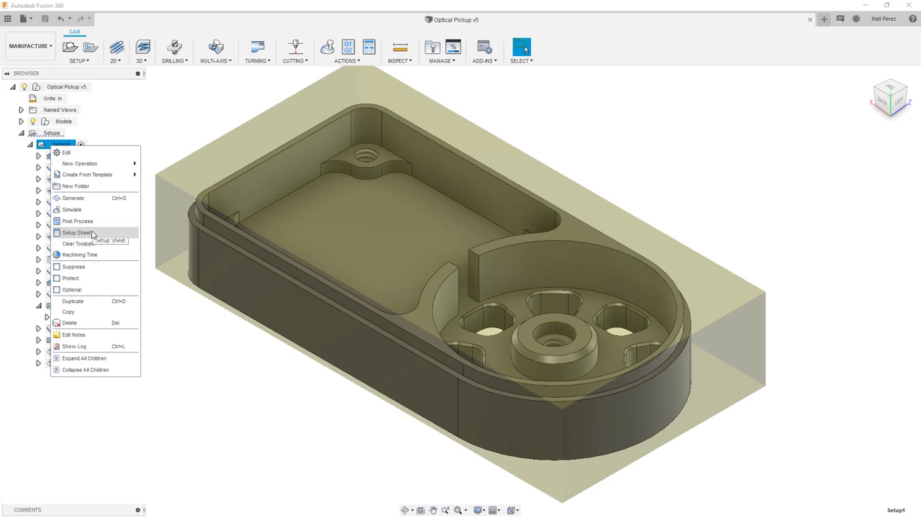
{"action": "left_click", "coordinate": [354, 62]}
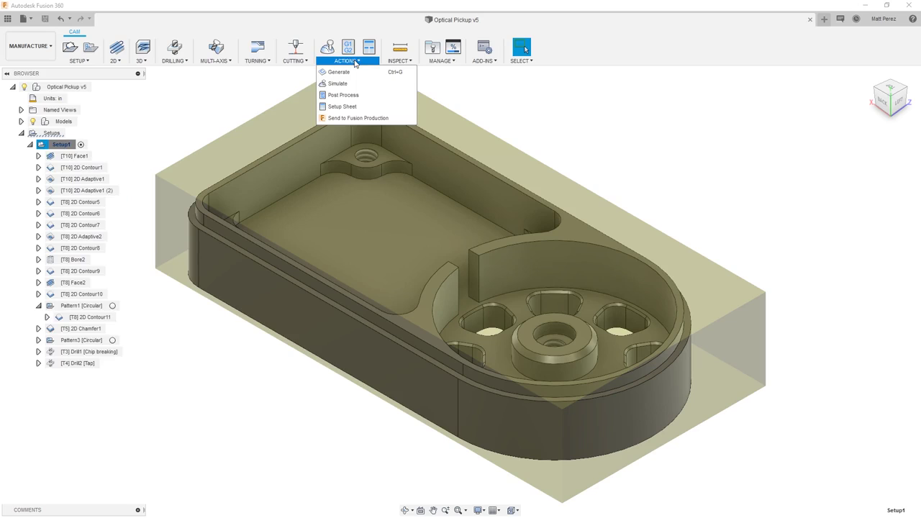
{"action": "left_click", "coordinate": [353, 108]}
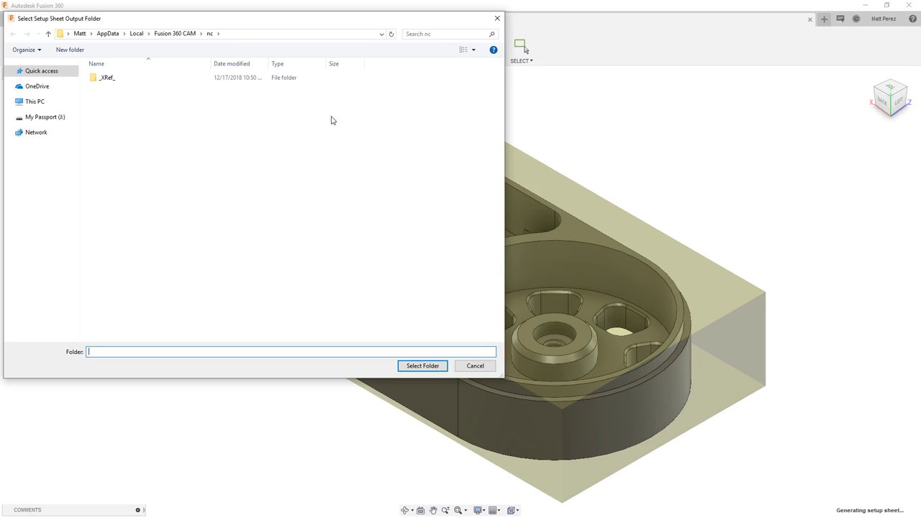
{"action": "key", "text": "ctrl+v"}
{"action": "key", "text": "Return"}
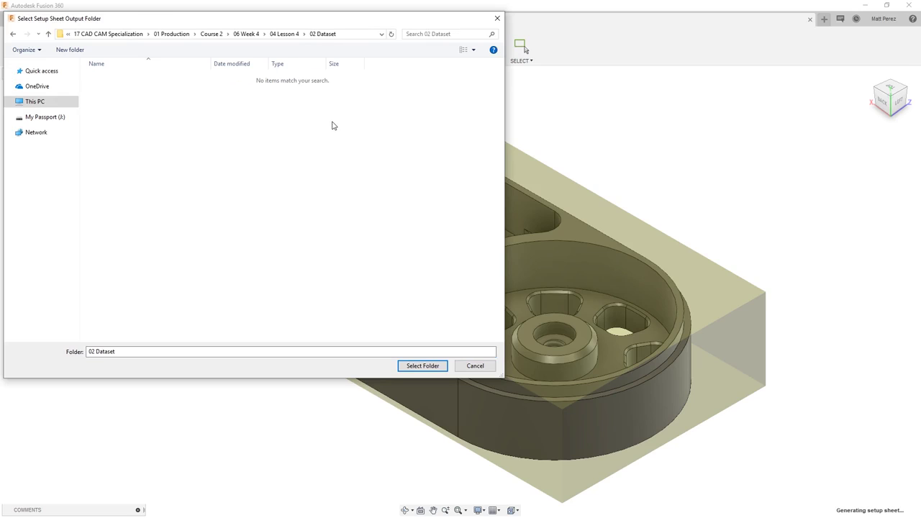
{"action": "left_click", "coordinate": [418, 367]}
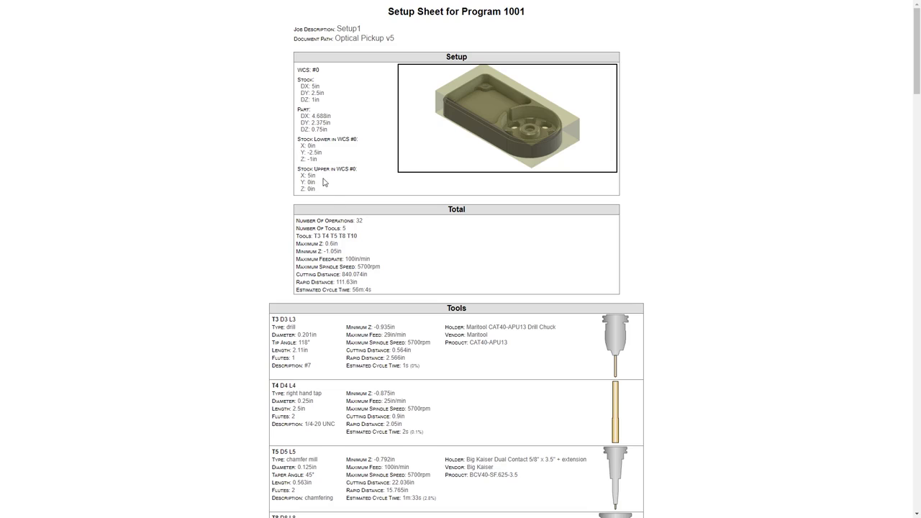
Step: Scroll down the Program 1001 setup sheet past Setup1's stock dimensions
{"action": "scroll", "coordinate": [328, 194], "scroll_direction": "down", "scroll_amount": 1}
Step: Scroll to the Total summary showing 32 operations, 5 tools and 56m:4s cycle time
{"action": "scroll", "coordinate": [323, 196], "scroll_direction": "down", "scroll_amount": 2}
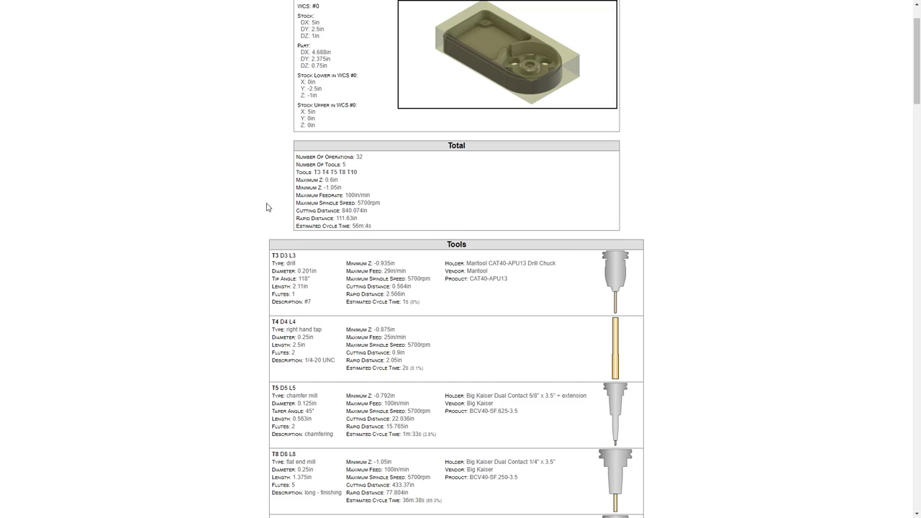
Step: Scroll through the Tools table down to T10, the 0.5in flat end mill for roughing
{"action": "scroll", "coordinate": [612, 247], "scroll_direction": "down", "scroll_amount": 1}
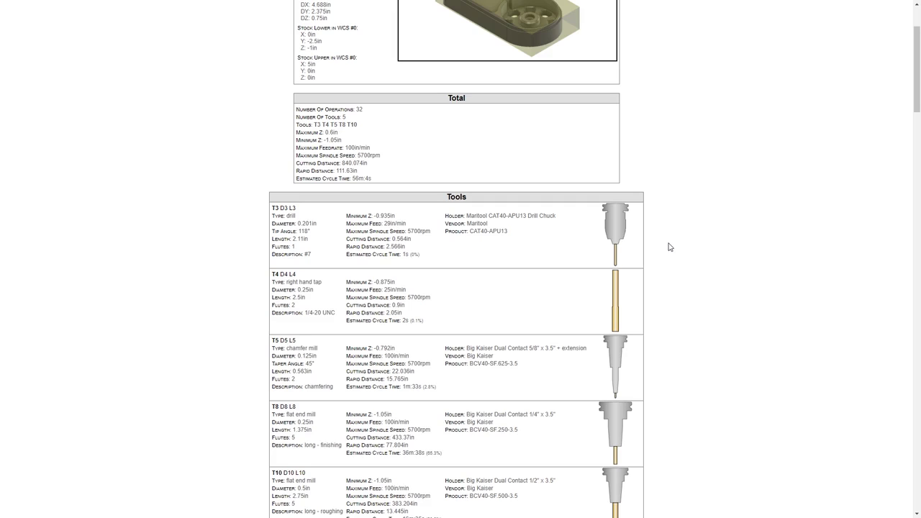
{"action": "scroll", "coordinate": [669, 246], "scroll_direction": "down", "scroll_amount": 1}
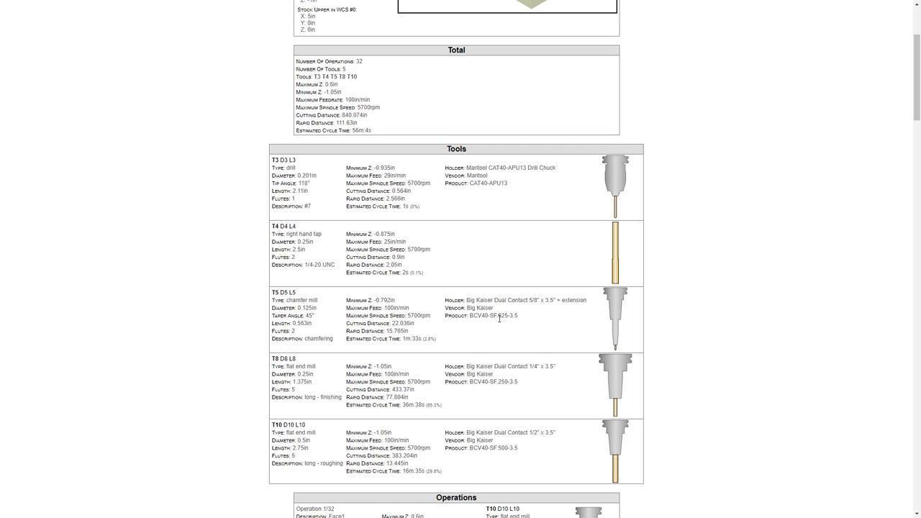
{"action": "scroll", "coordinate": [506, 325], "scroll_direction": "down", "scroll_amount": 1}
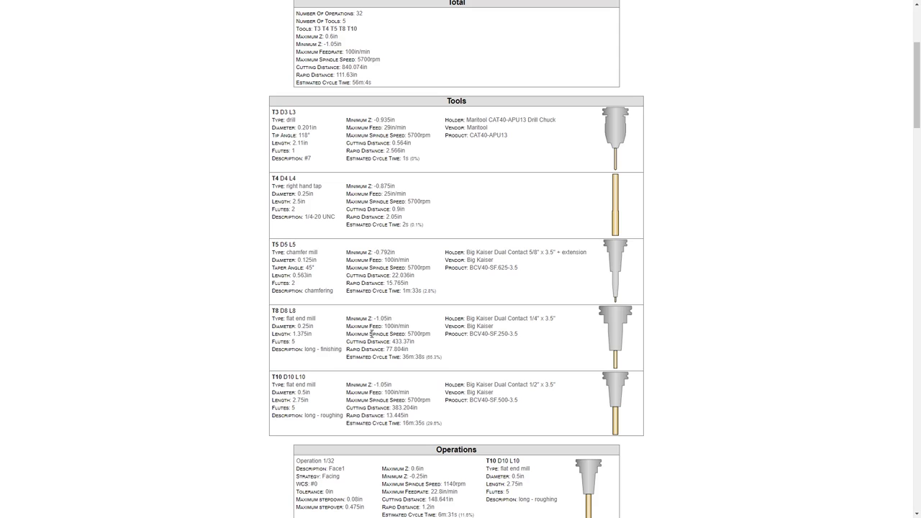
Step: Scroll through all 32 operations to the setup sheet footer, then bring Fusion 360 back
{"action": "scroll", "coordinate": [371, 333], "scroll_direction": "down", "scroll_amount": 2}
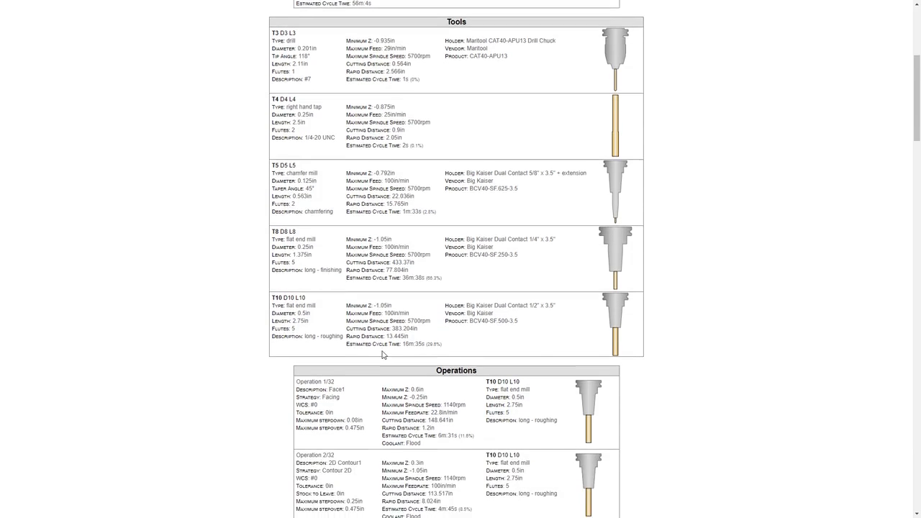
{"action": "scroll", "coordinate": [376, 329], "scroll_direction": "down", "scroll_amount": 1}
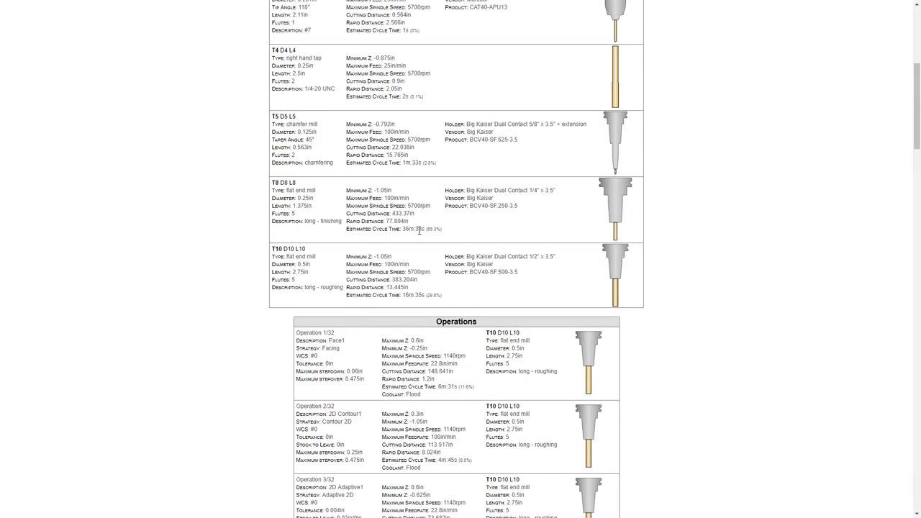
{"action": "scroll", "coordinate": [438, 241], "scroll_direction": "down", "scroll_amount": 1}
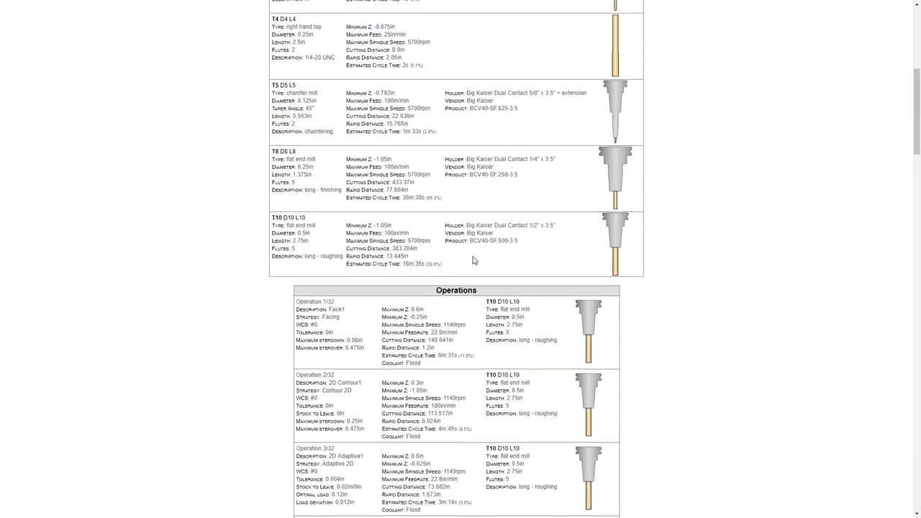
{"action": "scroll", "coordinate": [489, 254], "scroll_direction": "down", "scroll_amount": 3}
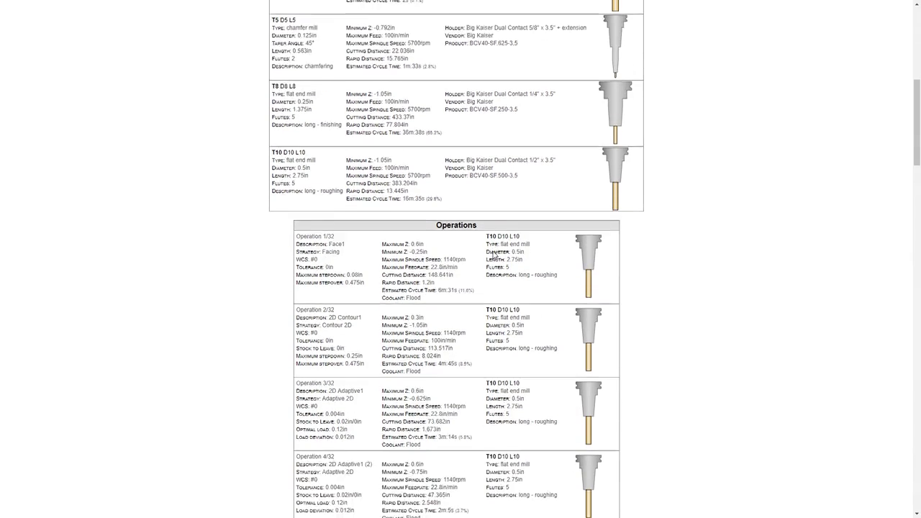
{"action": "scroll", "coordinate": [490, 252], "scroll_direction": "down", "scroll_amount": 2}
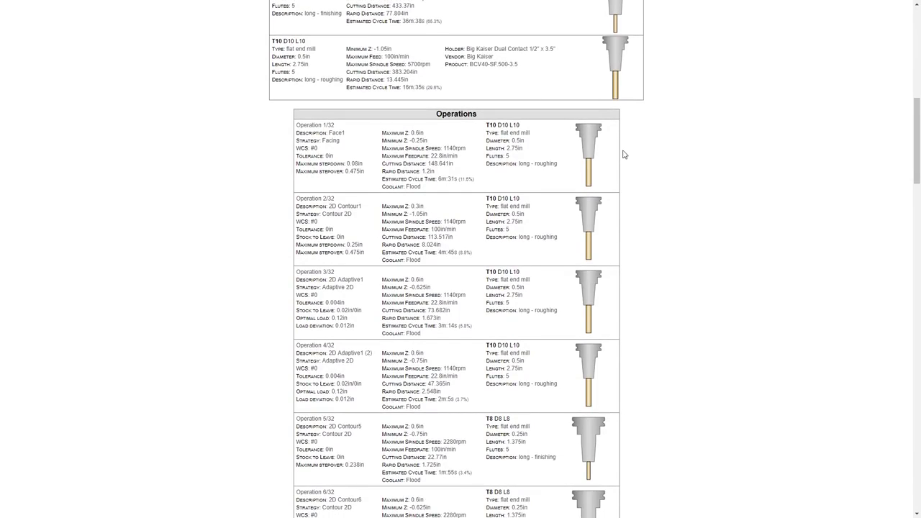
{"action": "scroll", "coordinate": [619, 158], "scroll_direction": "down", "scroll_amount": 2}
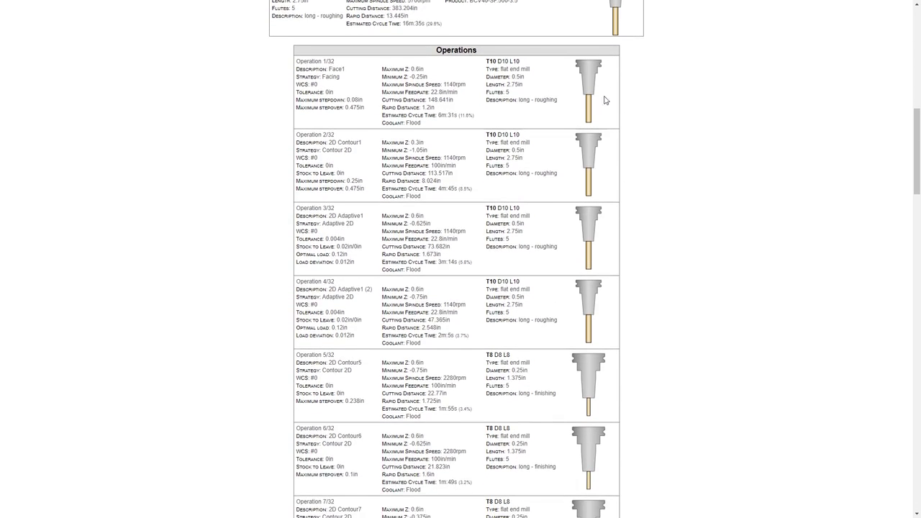
{"action": "scroll", "coordinate": [609, 267], "scroll_direction": "down", "scroll_amount": 1}
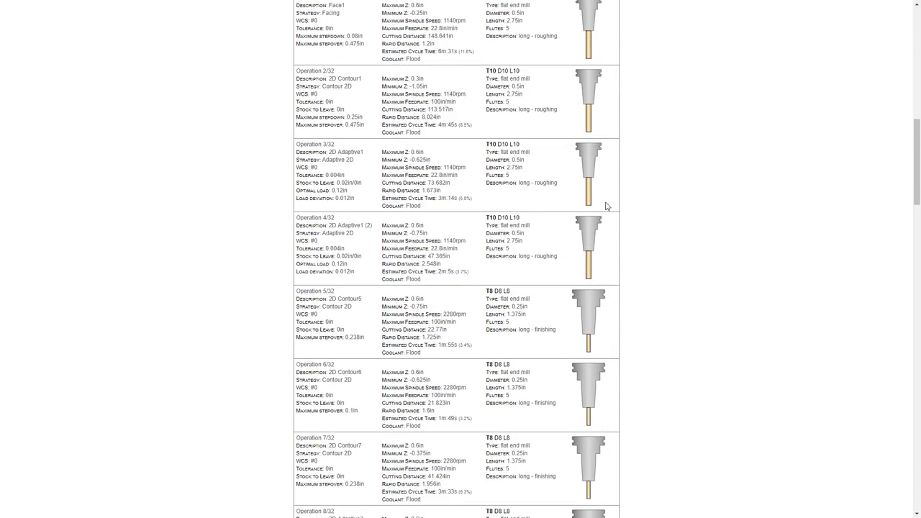
{"action": "scroll", "coordinate": [609, 237], "scroll_direction": "down", "scroll_amount": 5}
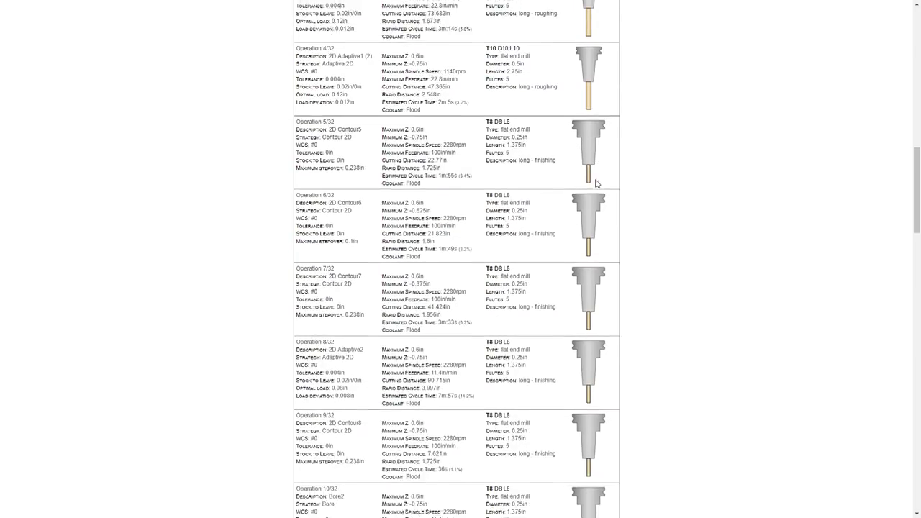
{"action": "scroll", "coordinate": [591, 271], "scroll_direction": "down", "scroll_amount": 10}
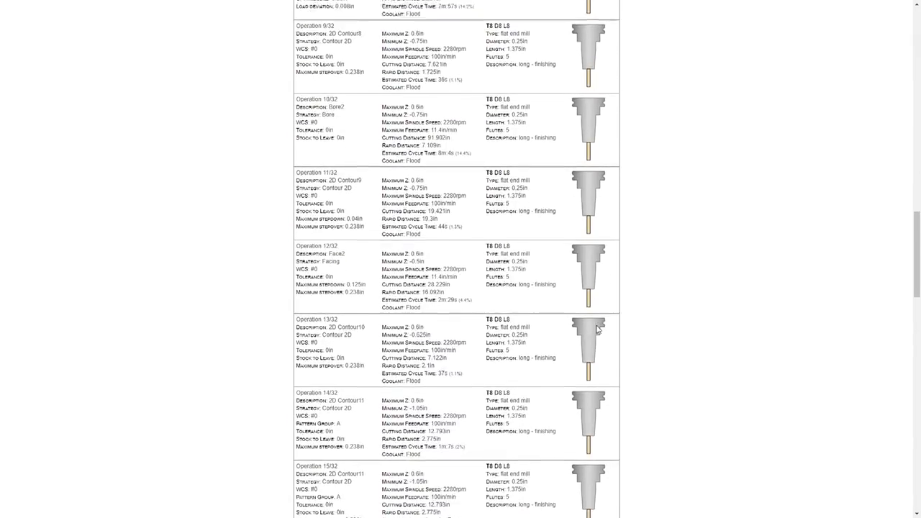
{"action": "scroll", "coordinate": [597, 328], "scroll_direction": "down", "scroll_amount": 9}
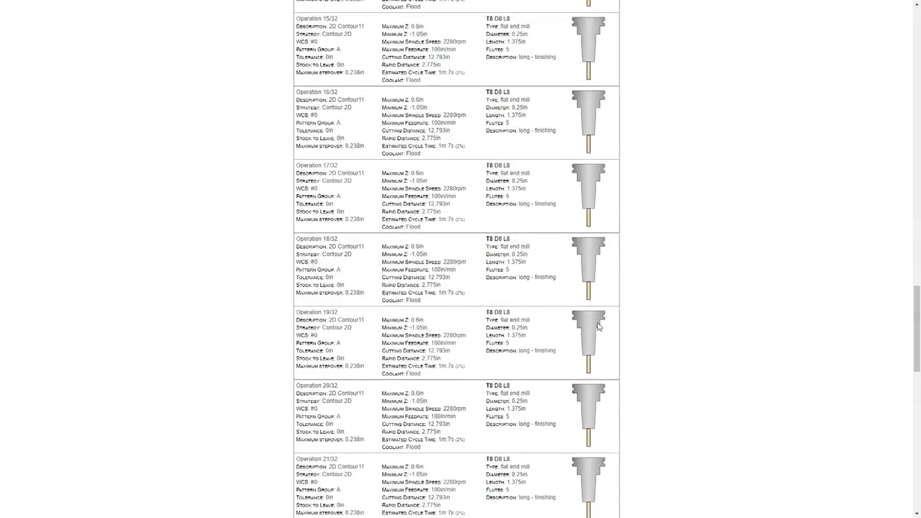
{"action": "scroll", "coordinate": [597, 327], "scroll_direction": "down", "scroll_amount": 2}
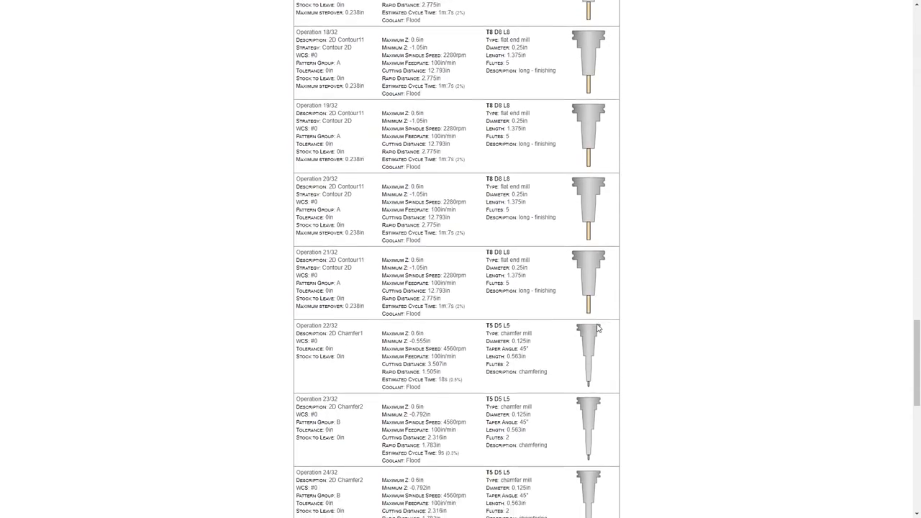
{"action": "scroll", "coordinate": [597, 329], "scroll_direction": "down", "scroll_amount": 1}
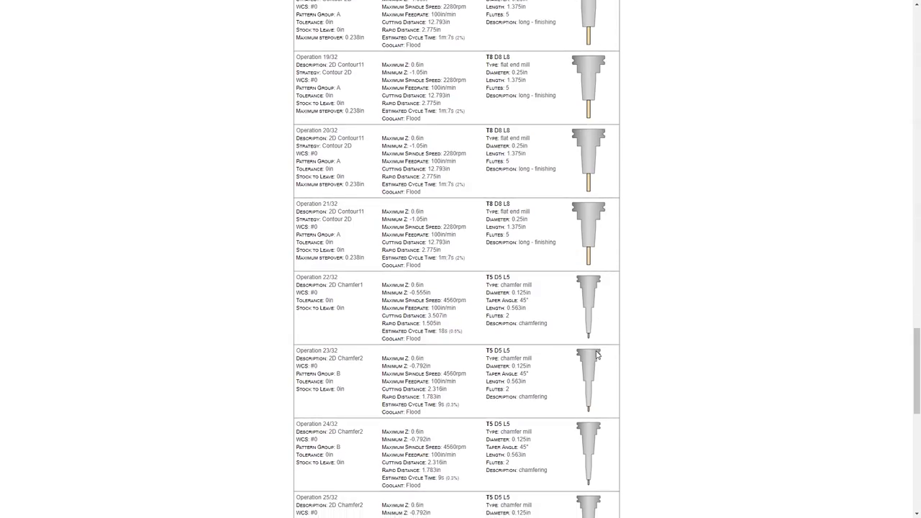
{"action": "scroll", "coordinate": [599, 328], "scroll_direction": "down", "scroll_amount": 8}
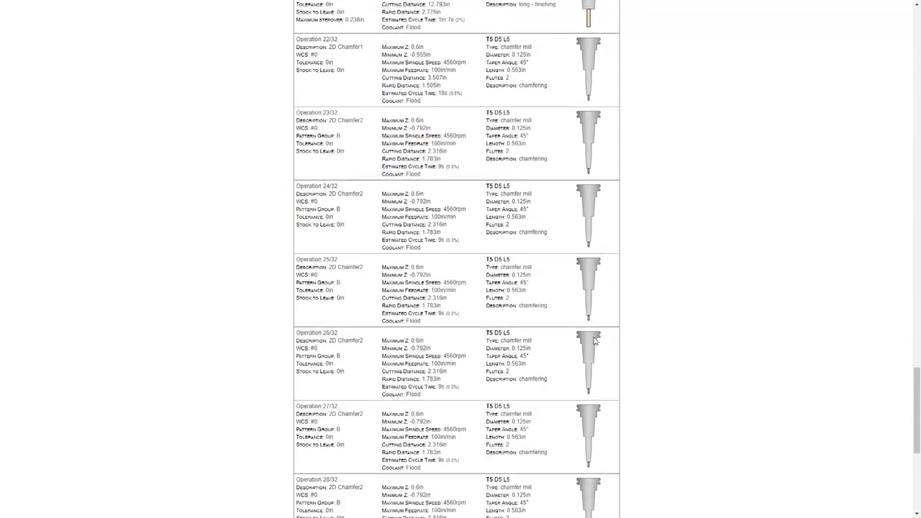
{"action": "scroll", "coordinate": [594, 341], "scroll_direction": "down", "scroll_amount": 6}
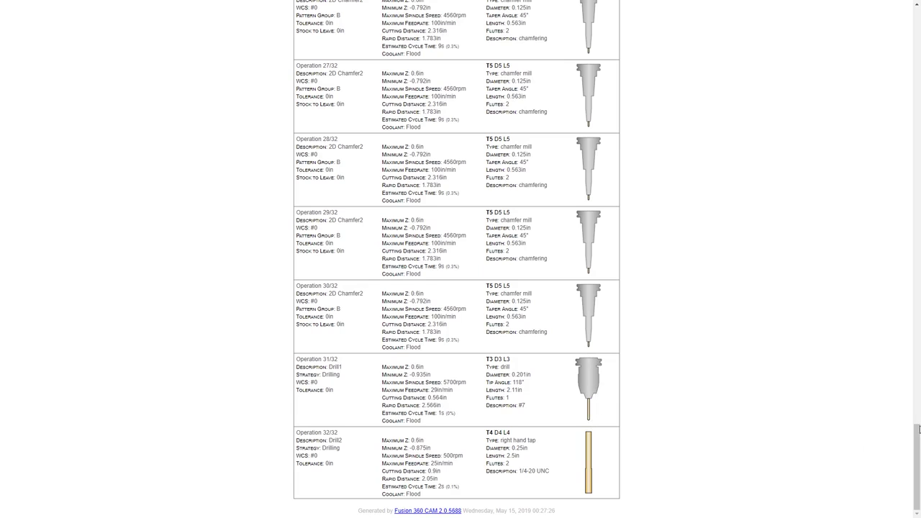
{"action": "left_click_drag", "start_coordinate": [917, 446], "coordinate": [915, 16]}
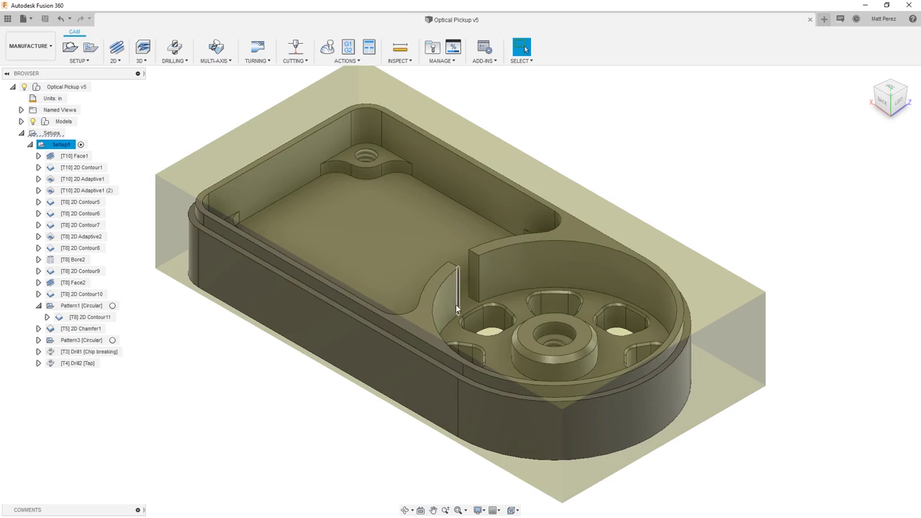
Step: Reframe the whole part and generate a new Setup1 setup sheet into the 02 Dataset folder
{"action": "scroll", "coordinate": [455, 317], "scroll_direction": "down", "scroll_amount": 2}
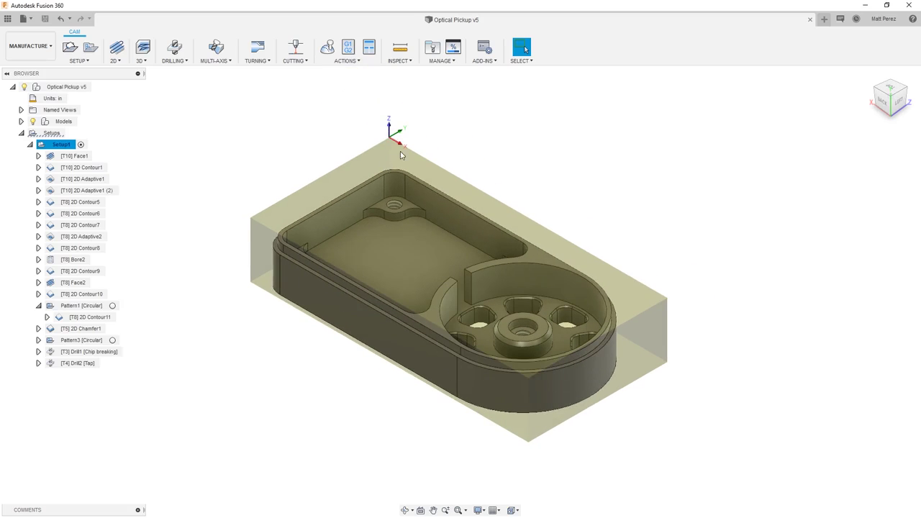
{"action": "middle_click_drag", "start_coordinate": [401, 153], "coordinate": [414, 180]}
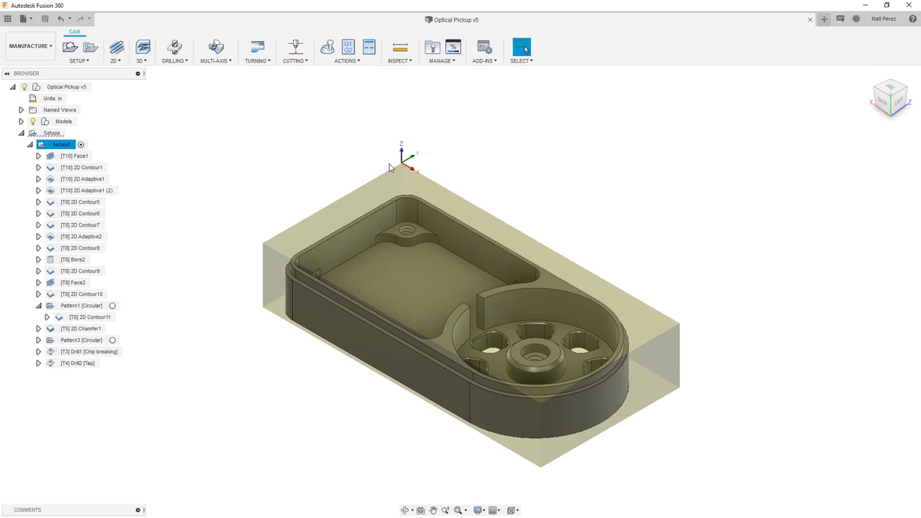
{"action": "left_click", "coordinate": [352, 62]}
{"action": "left_click", "coordinate": [345, 106]}
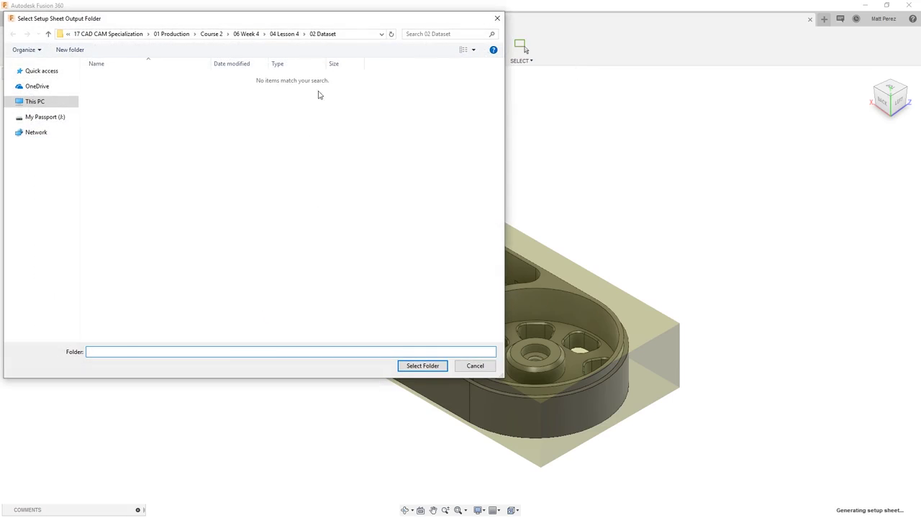
{"action": "left_click", "coordinate": [316, 34]}
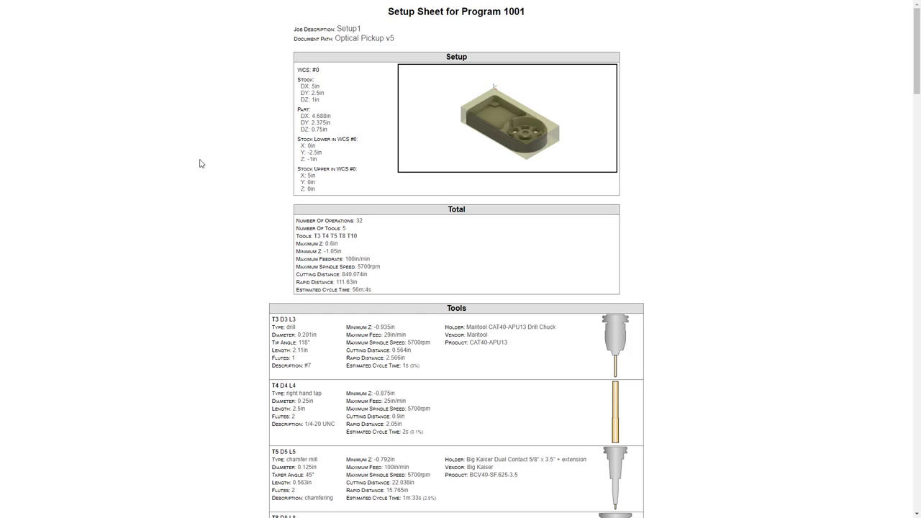
Step: Leave the setup sheet and return to the Optical Pickup v5 model in Fusion 360
{"action": "key", "text": "alt+Tab"}
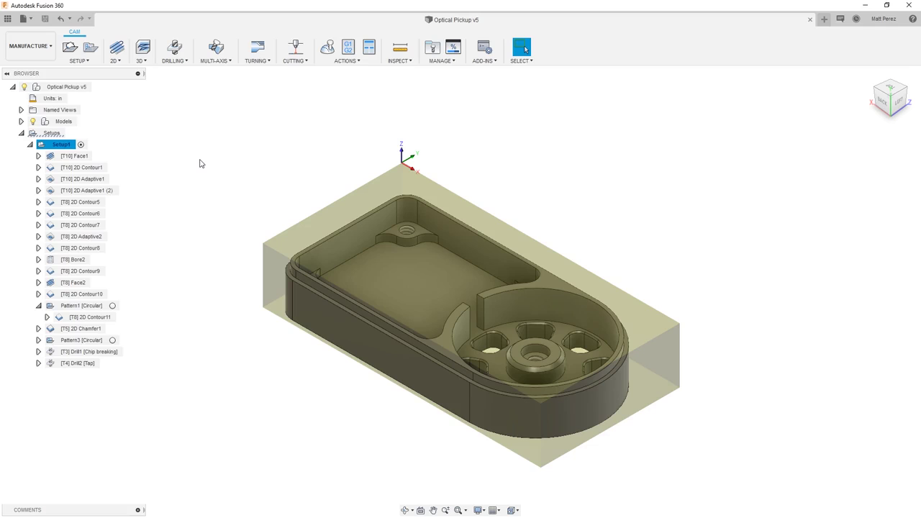